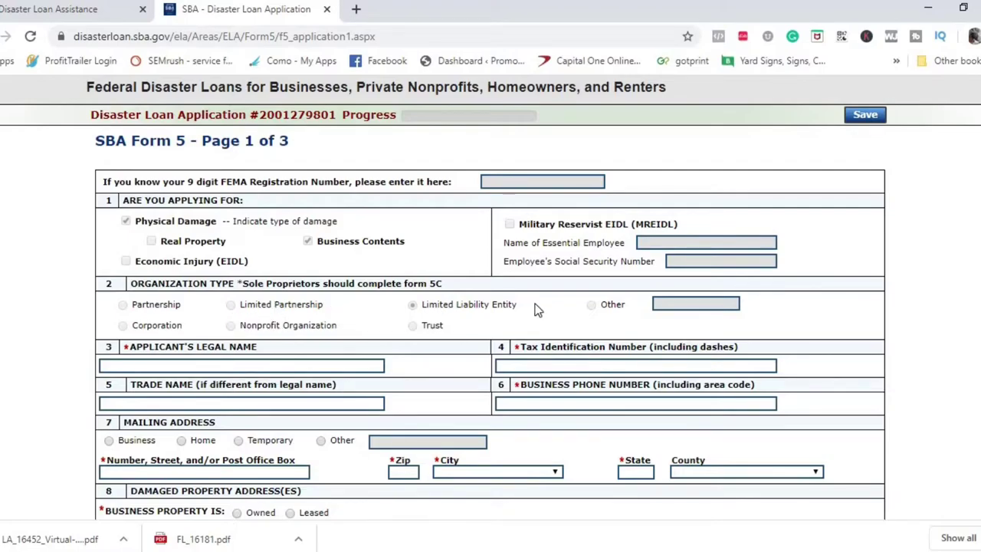
Enter the applicant's legal name and the dashed tax identification number, fixing a mistyped digit
{"action": "left_click", "coordinate": [347, 366]}
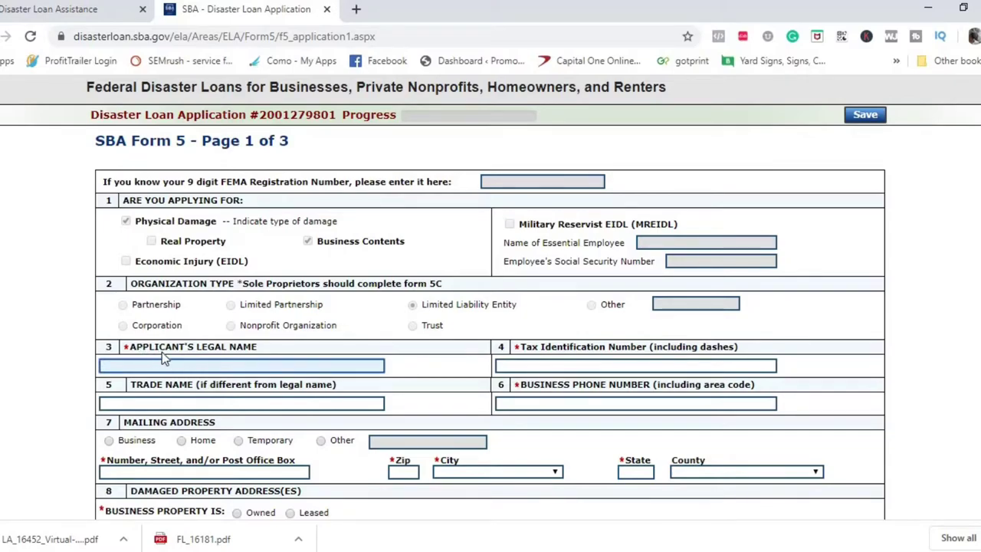
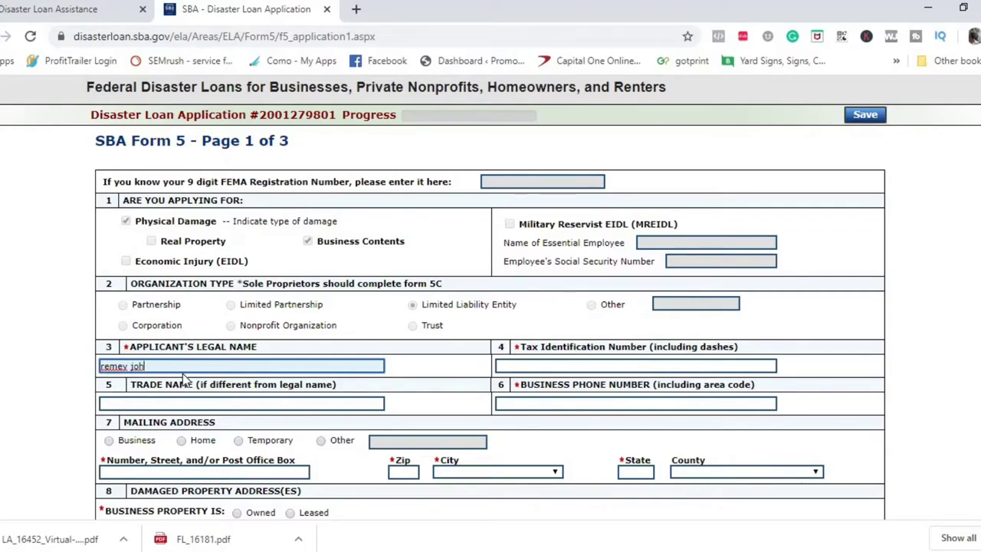
{"action": "left_click", "coordinate": [644, 365]}
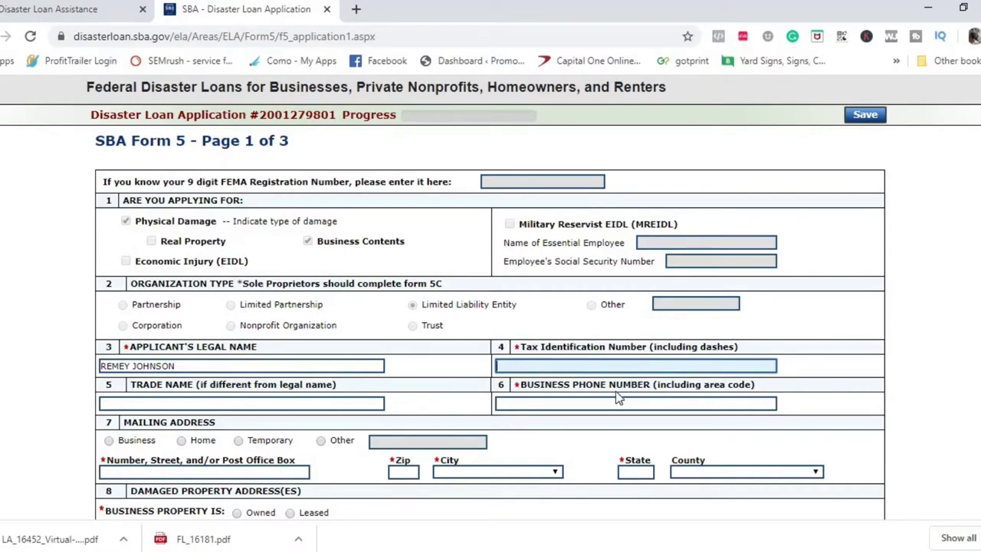
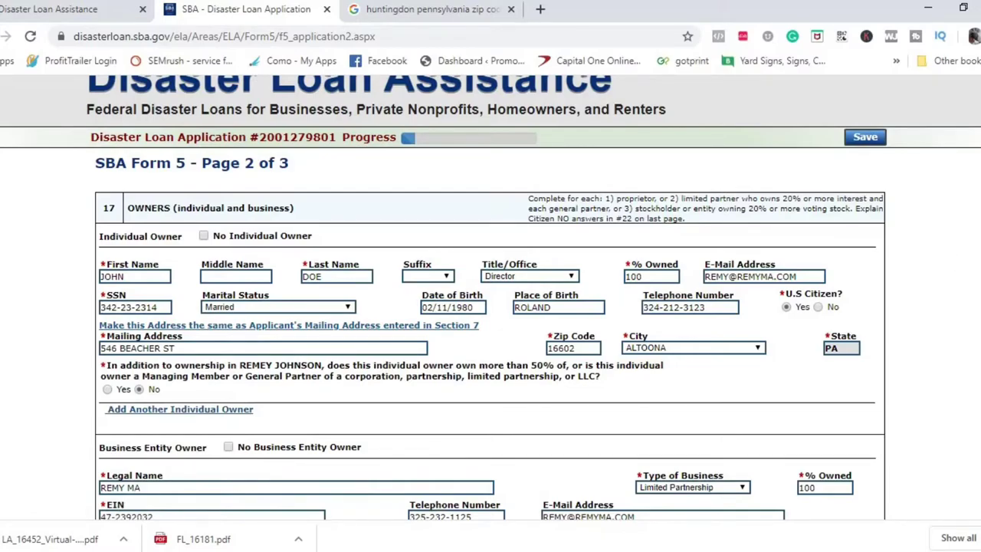
Answer No to the item 19 criminal charges question
{"action": "scroll", "coordinate": [490, 306], "scroll_direction": "down", "scroll_amount": 2}
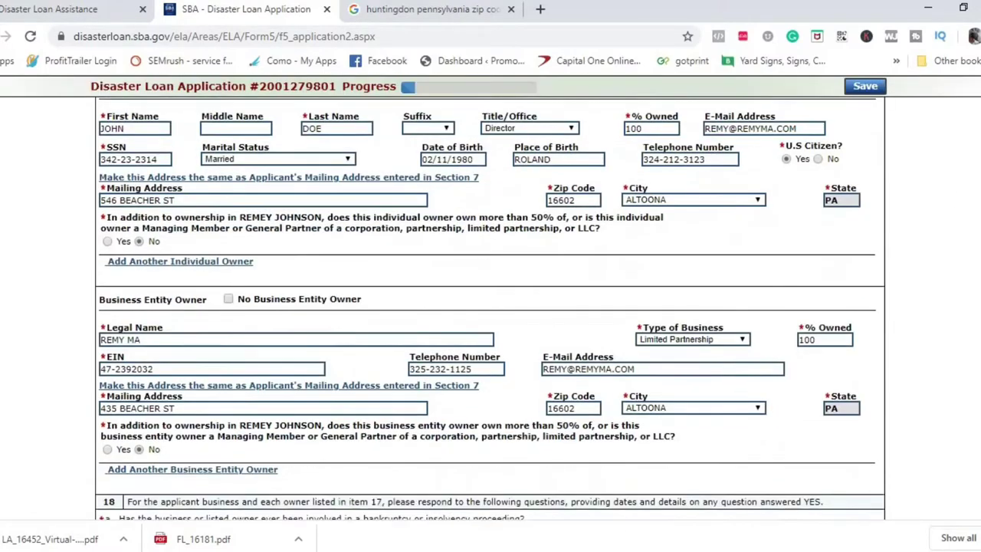
{"action": "scroll", "coordinate": [491, 307], "scroll_direction": "down", "scroll_amount": 3}
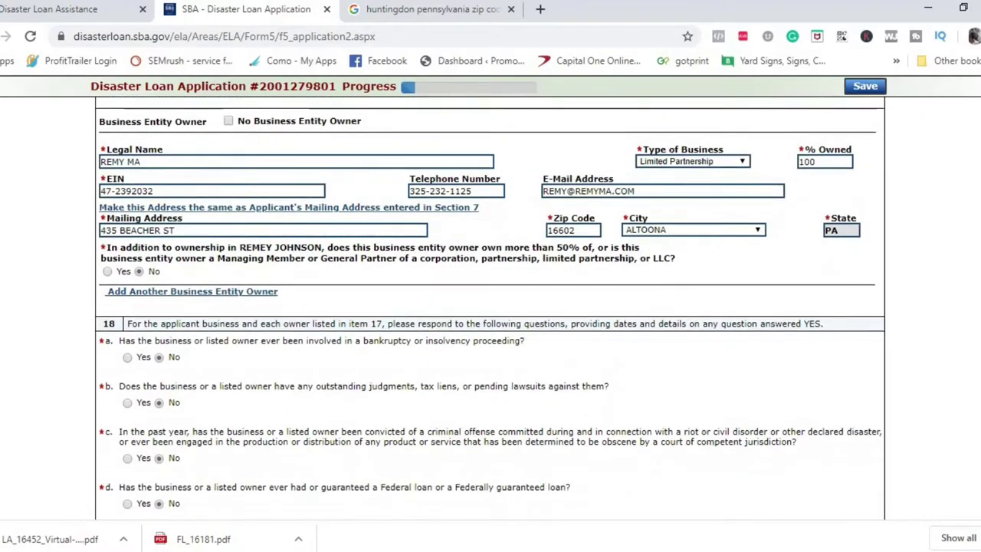
{"action": "scroll", "coordinate": [490, 306], "scroll_direction": "down", "scroll_amount": 1}
{"action": "scroll", "coordinate": [717, 204], "scroll_direction": "up", "scroll_amount": 1}
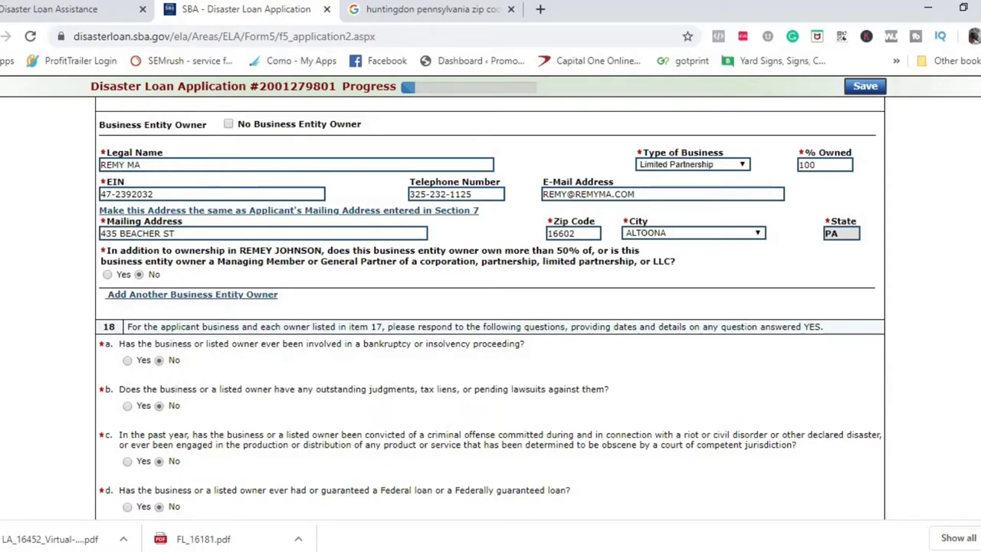
{"action": "scroll", "coordinate": [491, 306], "scroll_direction": "down", "scroll_amount": 3}
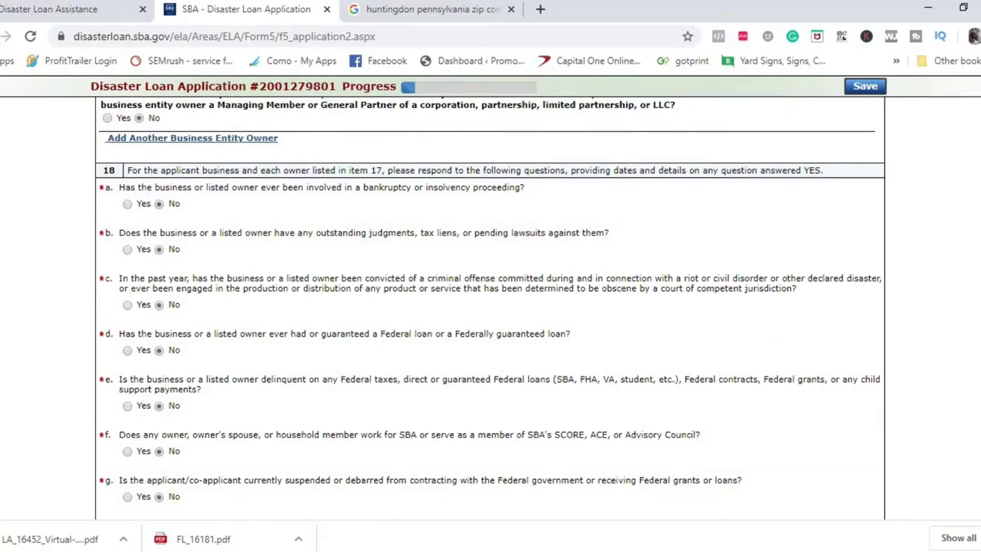
{"action": "scroll", "coordinate": [491, 306], "scroll_direction": "down", "scroll_amount": 2}
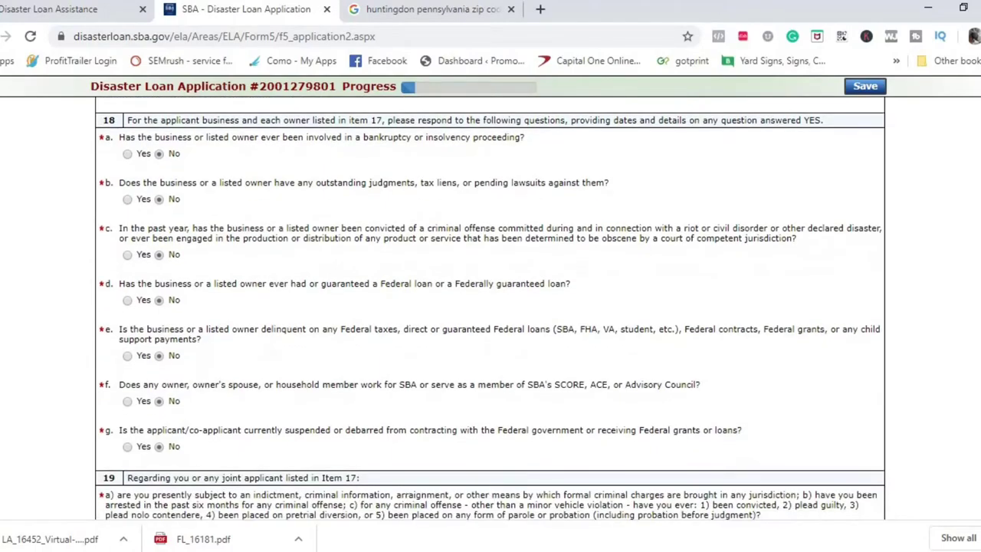
{"action": "scroll", "coordinate": [491, 306], "scroll_direction": "down", "scroll_amount": 3}
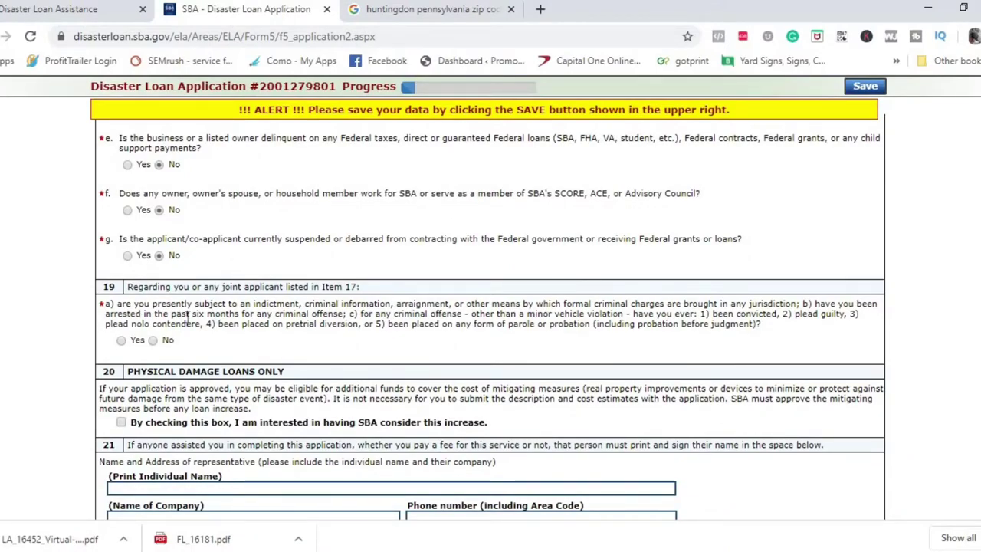
{"action": "left_click", "coordinate": [155, 339]}
Request SBA consider a mitigation loan increase in item 20 and continue to page 3
{"action": "scroll", "coordinate": [502, 323], "scroll_direction": "down", "scroll_amount": 3}
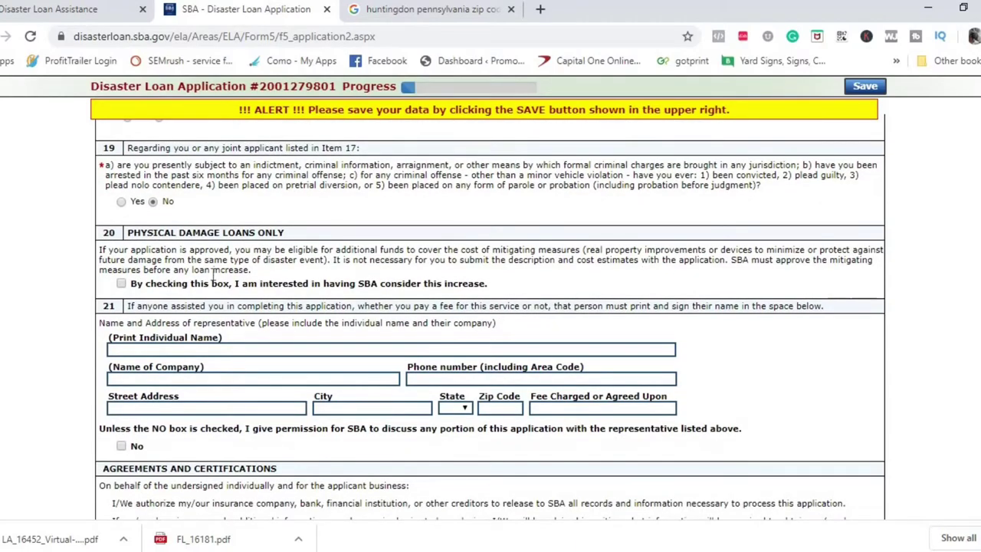
{"action": "left_click", "coordinate": [121, 284]}
{"action": "scroll", "coordinate": [922, 468], "scroll_direction": "down", "scroll_amount": 3}
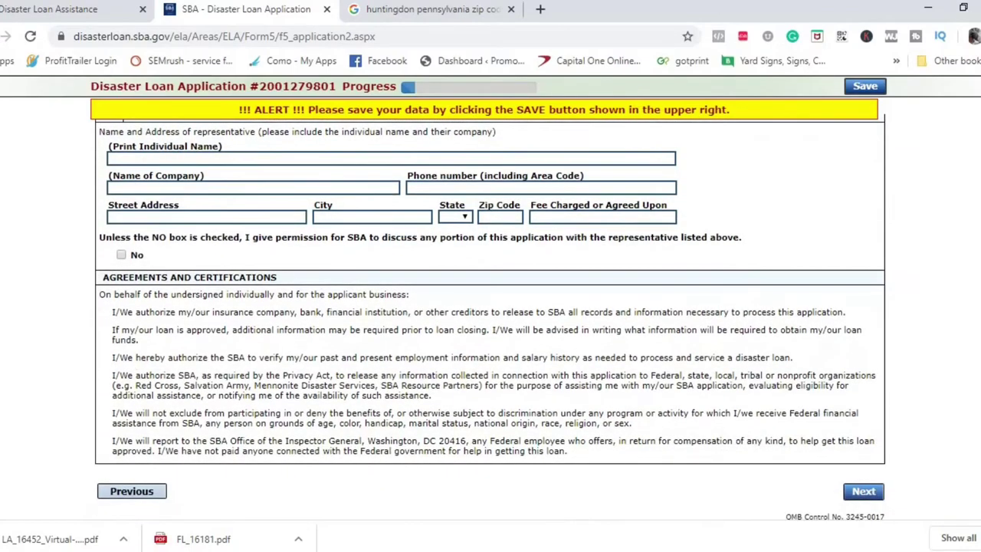
{"action": "left_click", "coordinate": [866, 492]}
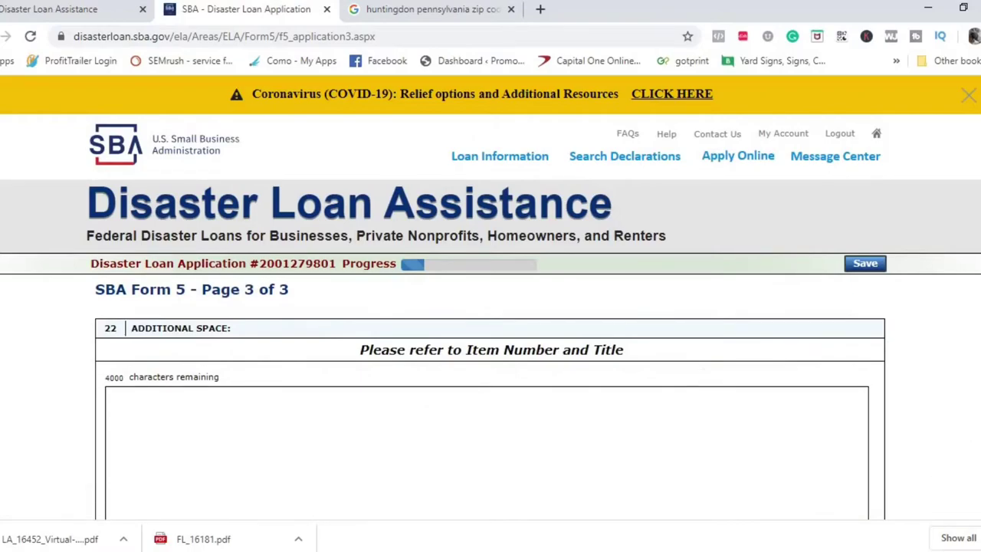
Leave the empty page 3 additional-space box and advance to Affiliated Businesses
{"action": "scroll", "coordinate": [491, 306], "scroll_direction": "down", "scroll_amount": 3}
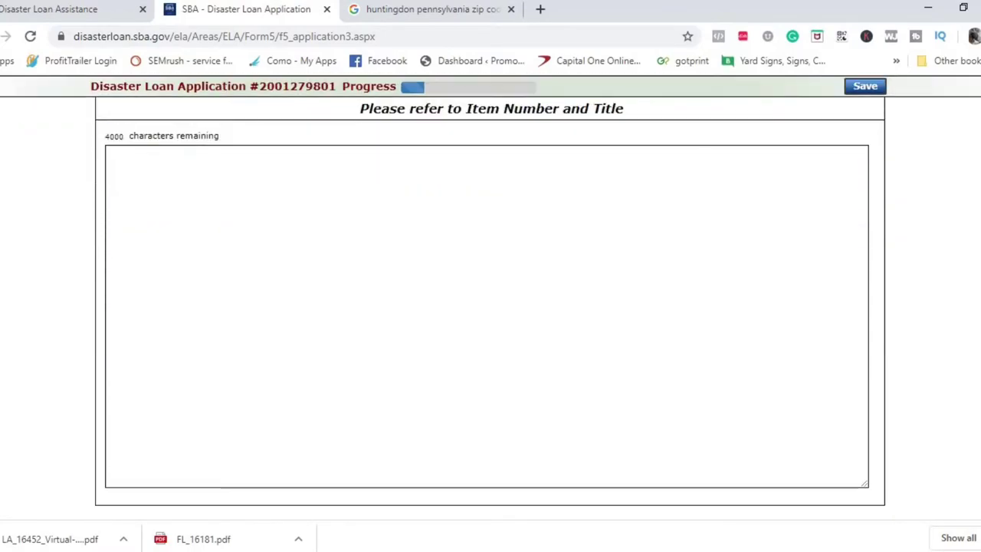
{"action": "scroll", "coordinate": [490, 306], "scroll_direction": "down", "scroll_amount": 1}
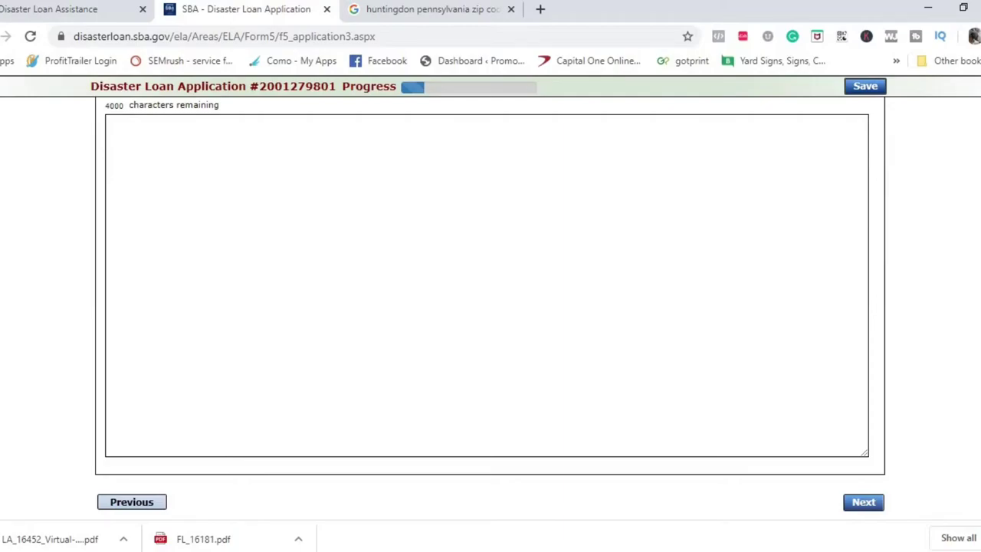
{"action": "scroll", "coordinate": [490, 306], "scroll_direction": "up", "scroll_amount": 2}
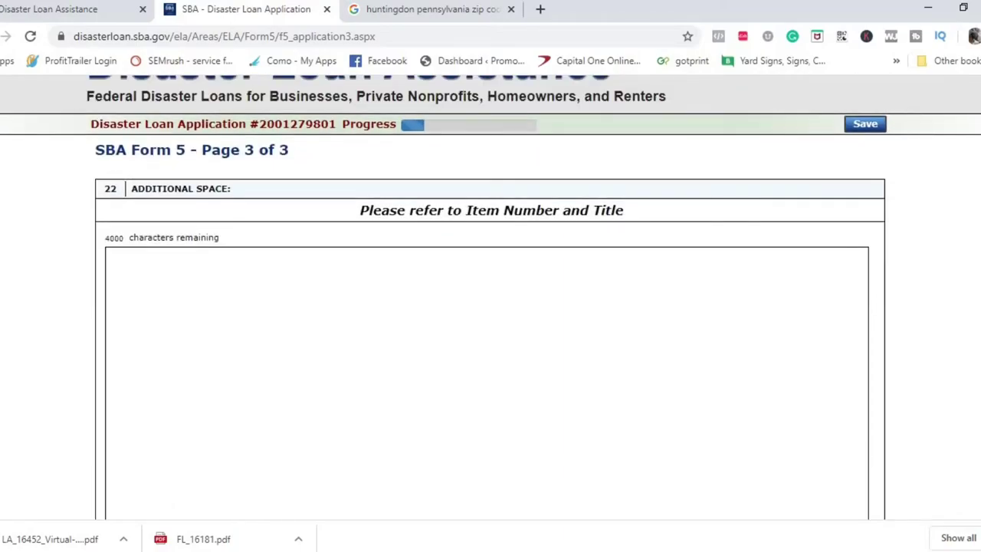
{"action": "scroll", "coordinate": [490, 307], "scroll_direction": "down", "scroll_amount": 1}
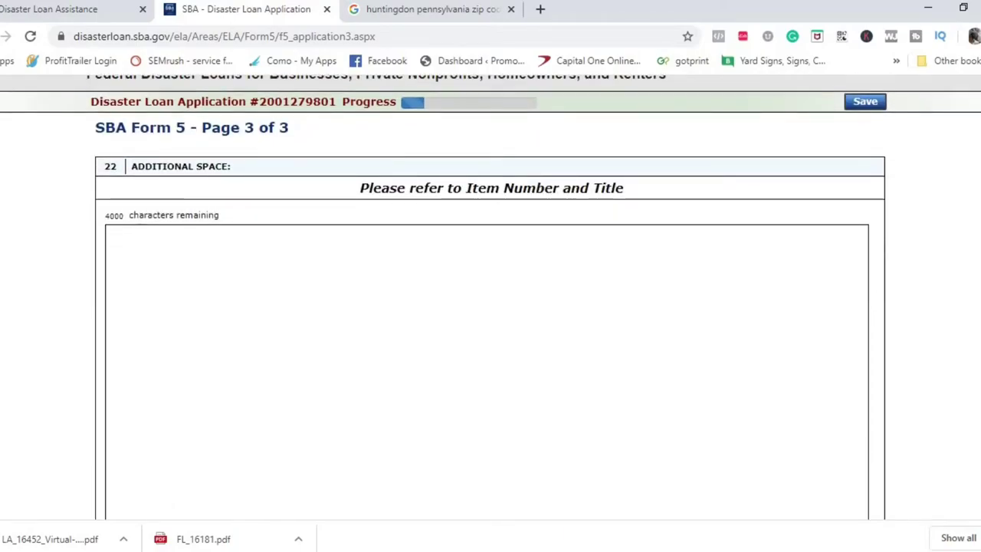
{"action": "scroll", "coordinate": [881, 413], "scroll_direction": "down", "scroll_amount": 3}
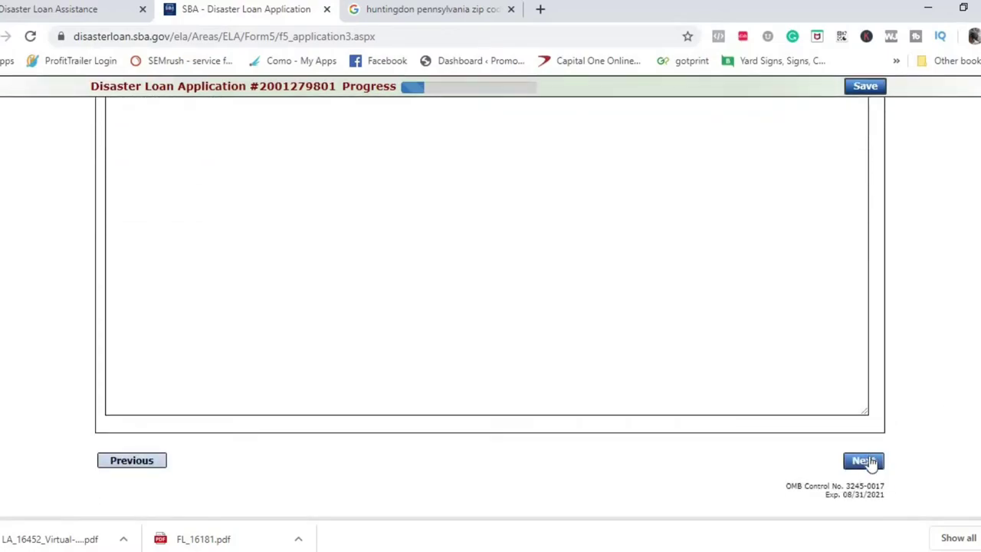
{"action": "left_click", "coordinate": [865, 460]}
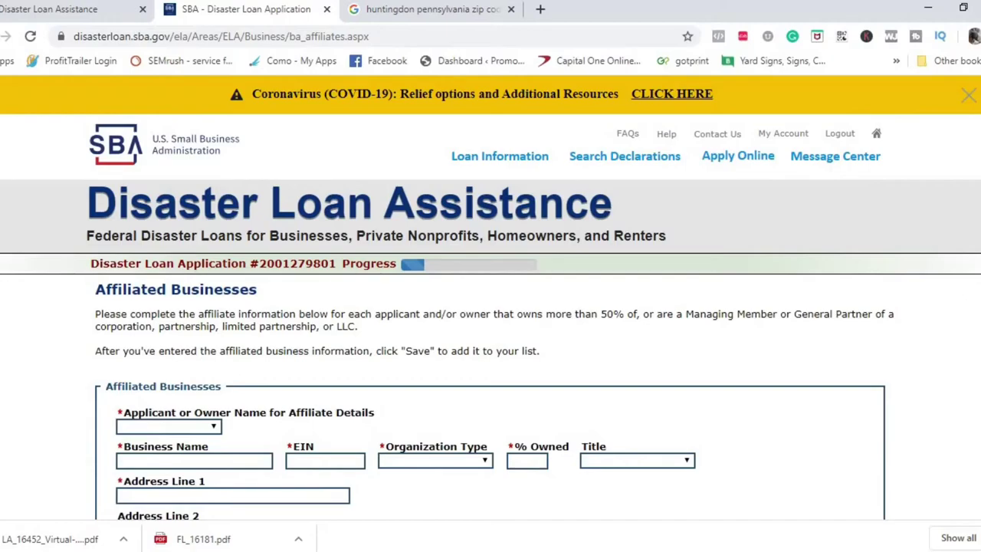
Cancel the empty affiliate entry form on the Affiliated Businesses page
{"action": "scroll", "coordinate": [491, 296], "scroll_direction": "down", "scroll_amount": 3}
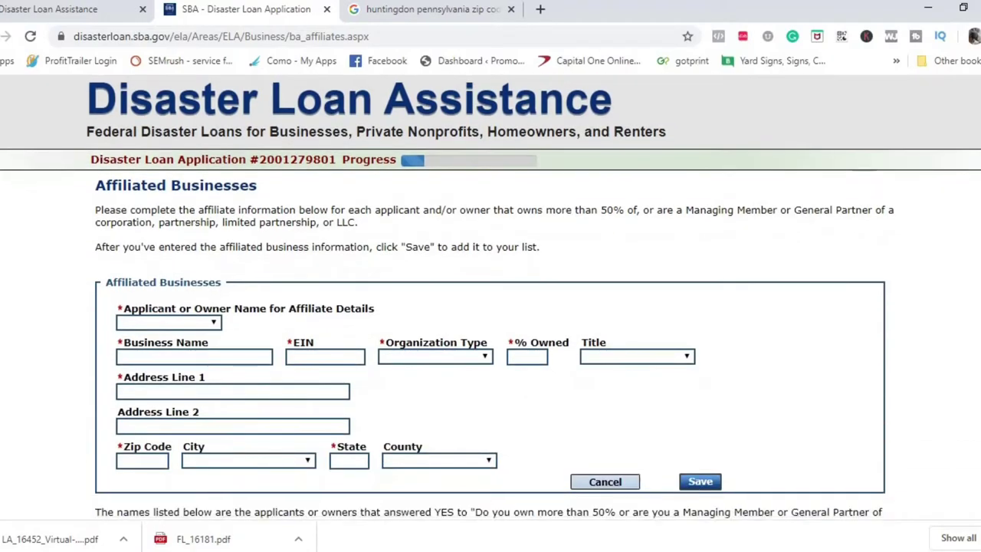
{"action": "scroll", "coordinate": [490, 296], "scroll_direction": "down", "scroll_amount": 3}
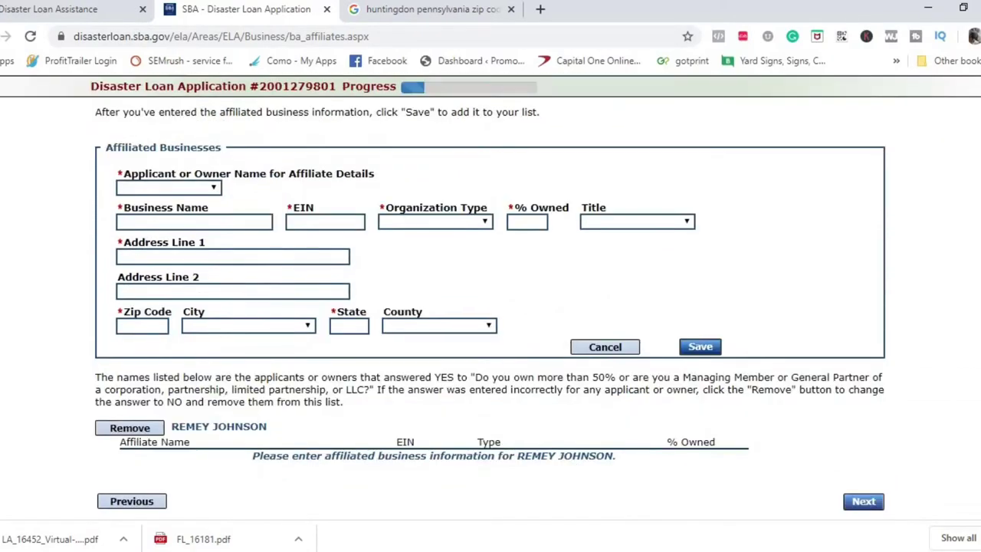
{"action": "scroll", "coordinate": [490, 296], "scroll_direction": "down", "scroll_amount": 1}
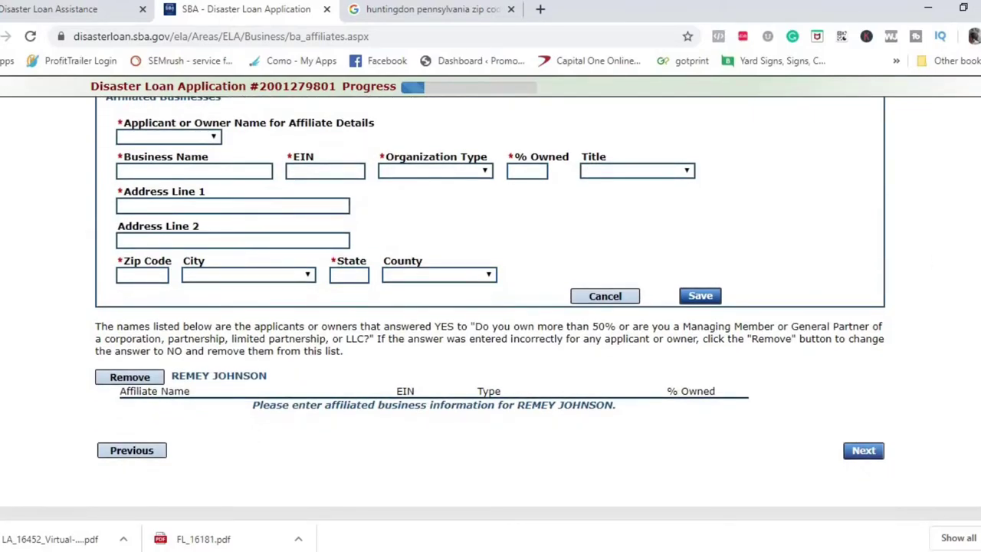
{"action": "scroll", "coordinate": [490, 297], "scroll_direction": "up", "scroll_amount": 3}
{"action": "scroll", "coordinate": [490, 297], "scroll_direction": "down", "scroll_amount": 2}
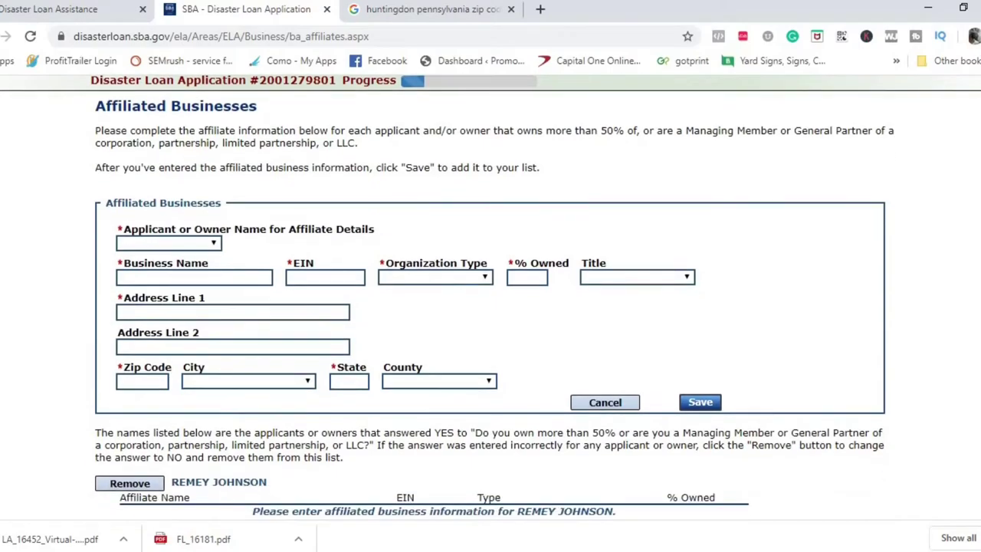
{"action": "scroll", "coordinate": [774, 315], "scroll_direction": "down", "scroll_amount": 2}
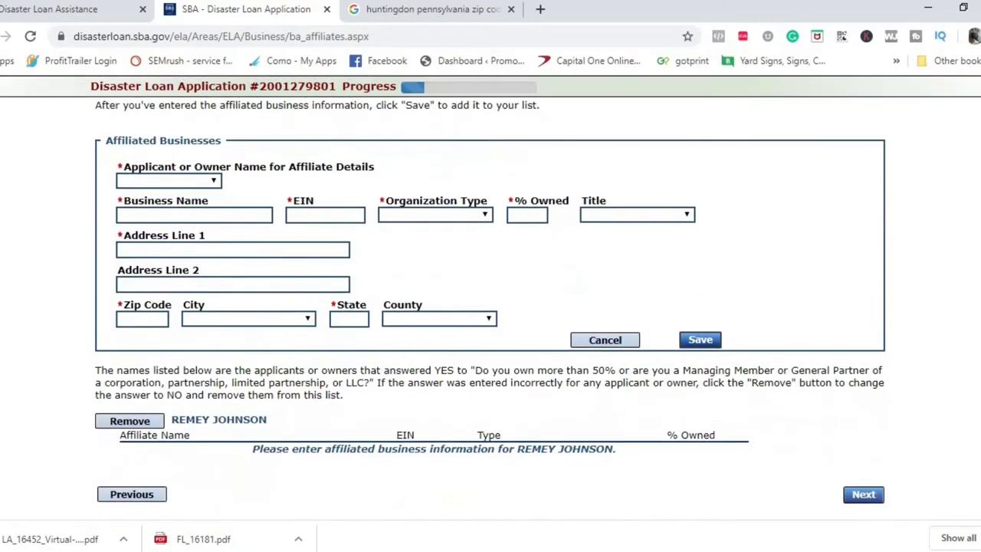
{"action": "left_click", "coordinate": [617, 344]}
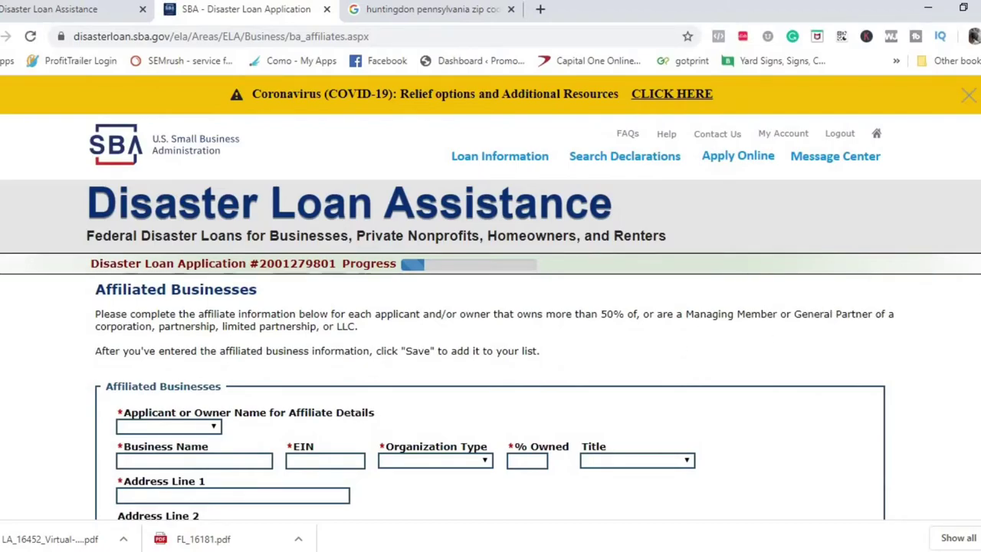
Step back to Form 5 page 3 and return to Affiliated Businesses
{"action": "scroll", "coordinate": [296, 446], "scroll_direction": "down", "scroll_amount": 4}
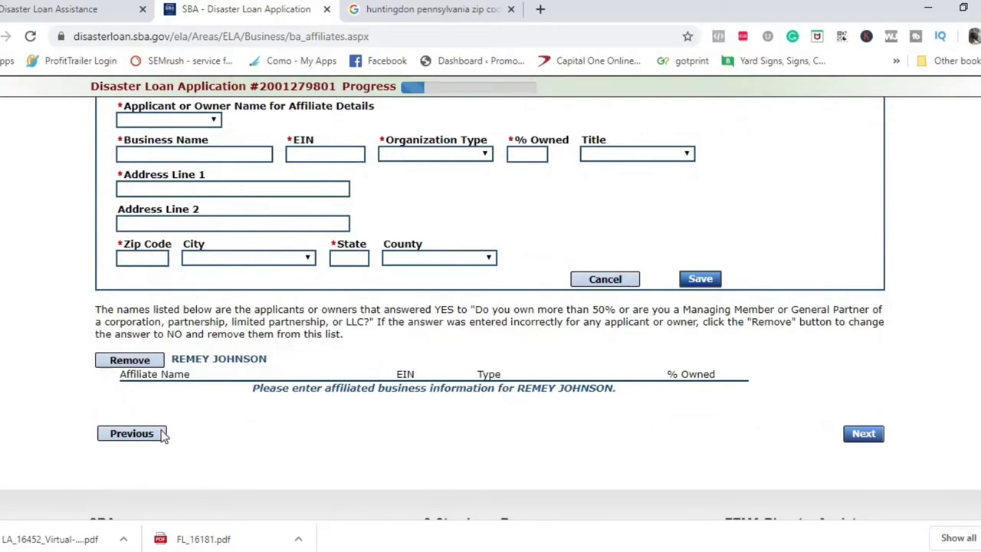
{"action": "left_click", "coordinate": [150, 437]}
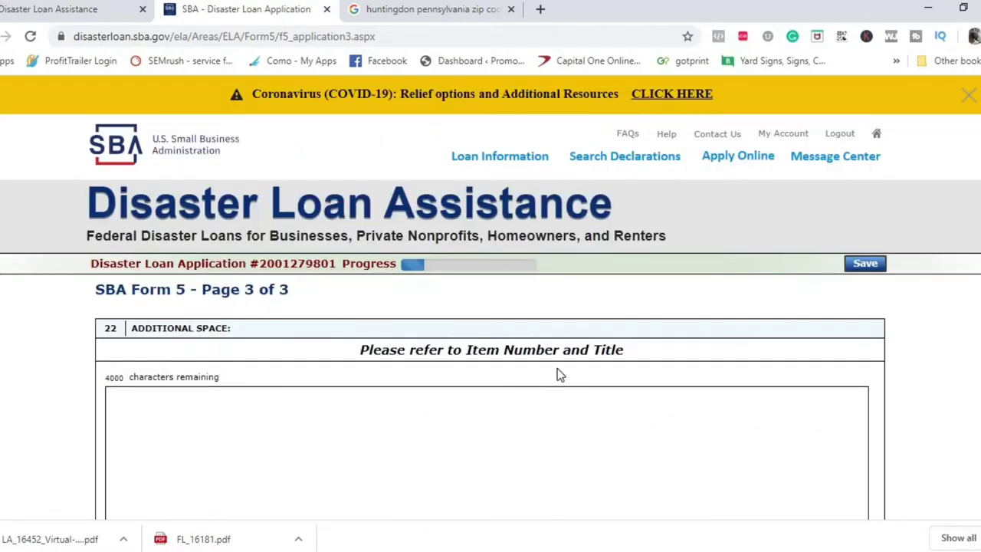
{"action": "scroll", "coordinate": [859, 414], "scroll_direction": "down", "scroll_amount": 5}
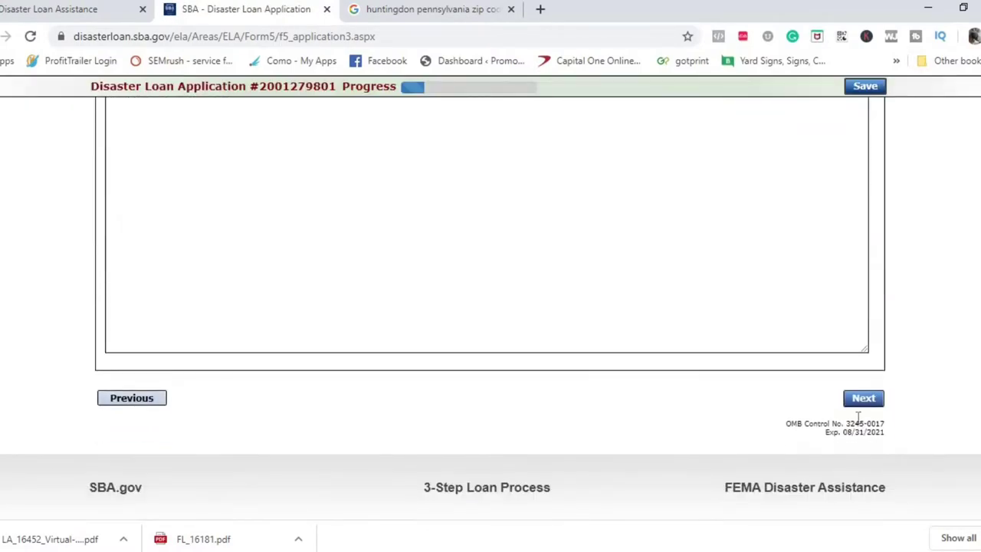
{"action": "left_click", "coordinate": [862, 401]}
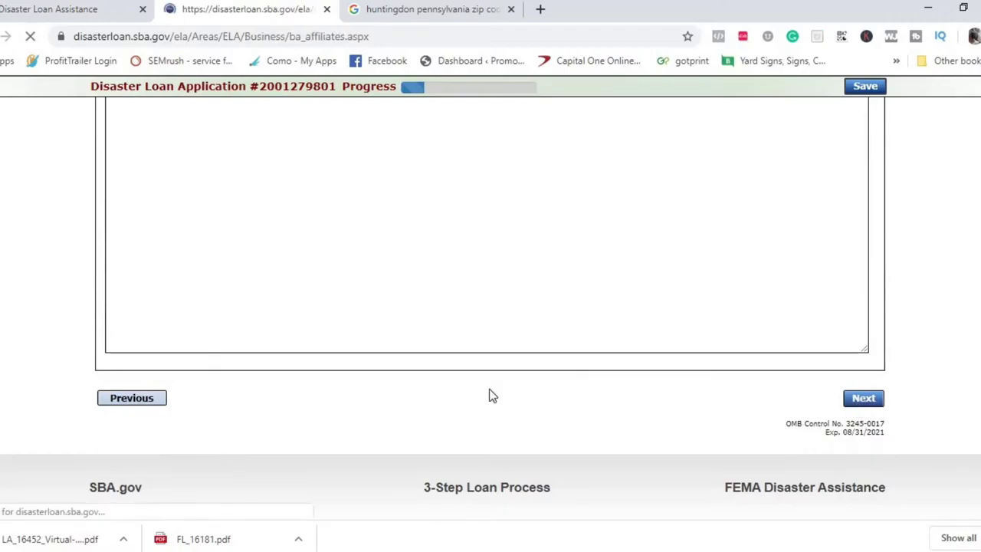
Remove the owner from the affiliated list, leaving No Affiliated Businesses, and proceed
{"action": "scroll", "coordinate": [691, 302], "scroll_direction": "down", "scroll_amount": 4}
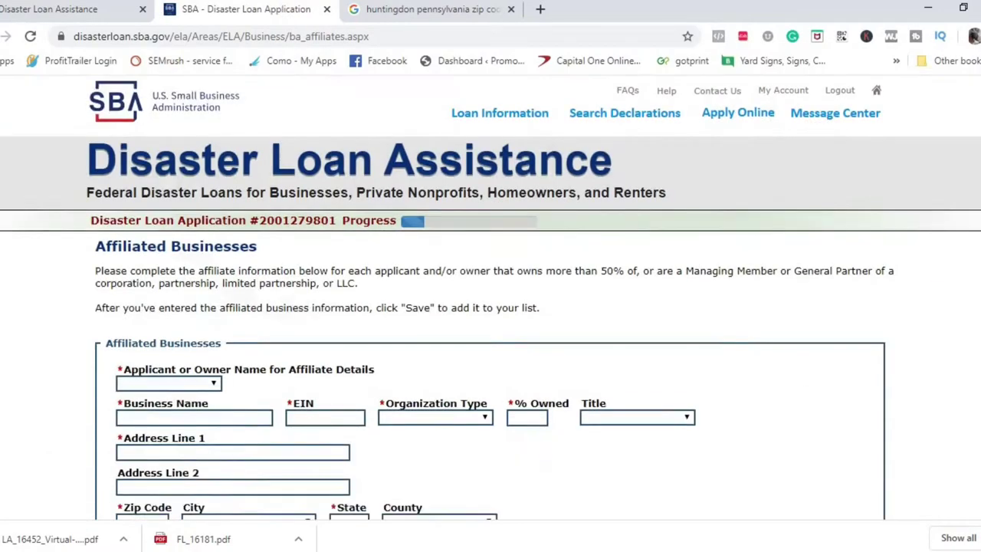
{"action": "left_click", "coordinate": [138, 387]}
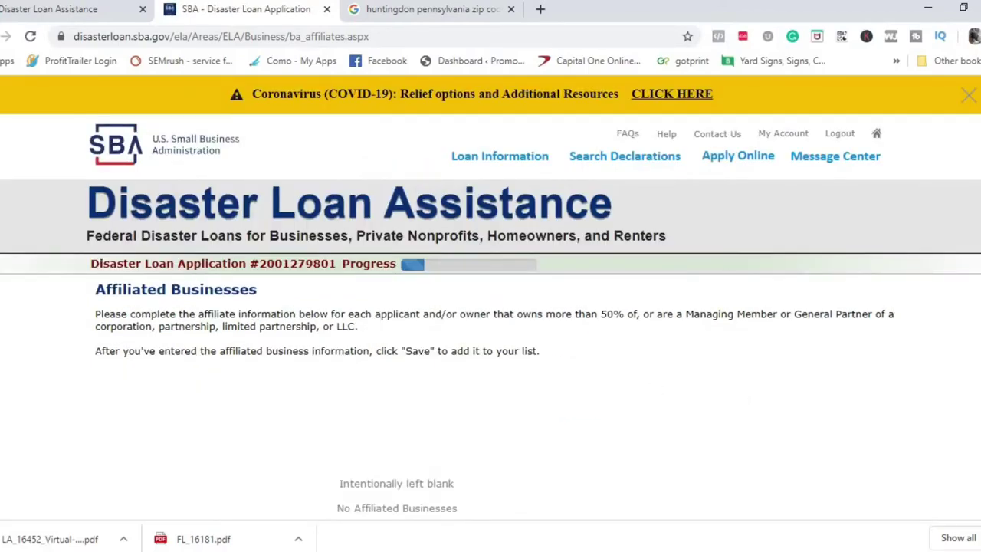
{"action": "scroll", "coordinate": [490, 306], "scroll_direction": "down", "scroll_amount": 2}
{"action": "scroll", "coordinate": [490, 307], "scroll_direction": "up", "scroll_amount": 1}
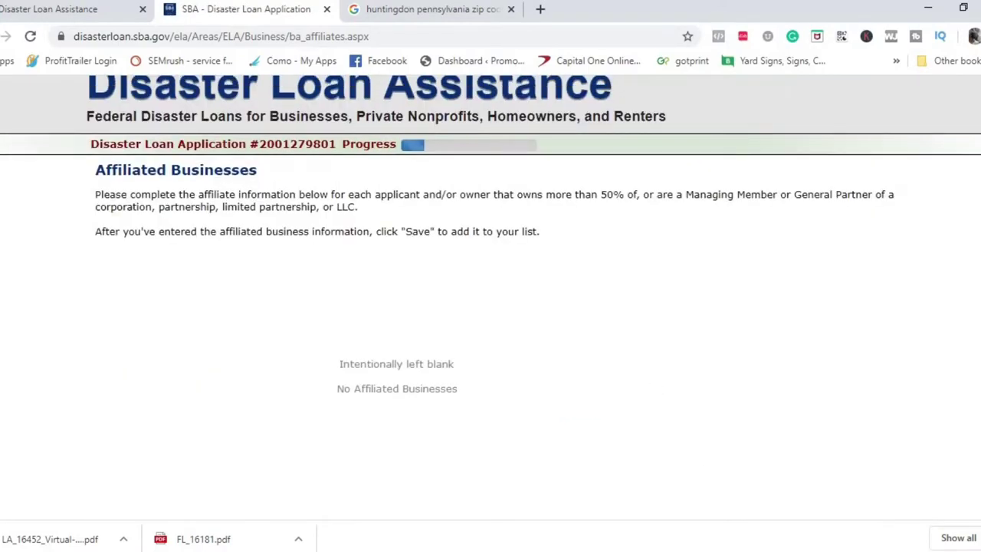
{"action": "scroll", "coordinate": [490, 306], "scroll_direction": "down", "scroll_amount": 3}
{"action": "left_click", "coordinate": [865, 437]}
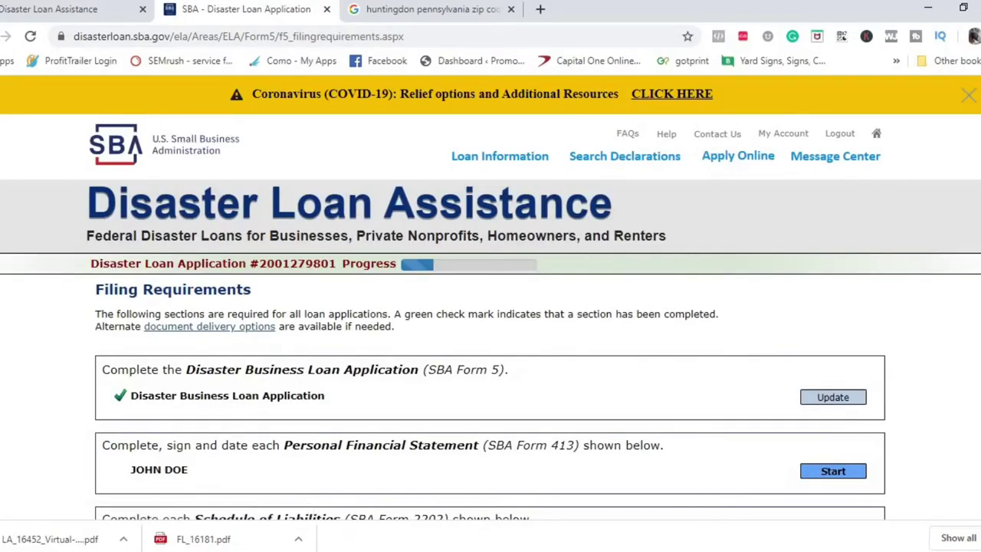
Highlight the Personal Financial Statement heading on the Filing Requirements page
{"action": "scroll", "coordinate": [490, 306], "scroll_direction": "down", "scroll_amount": 3}
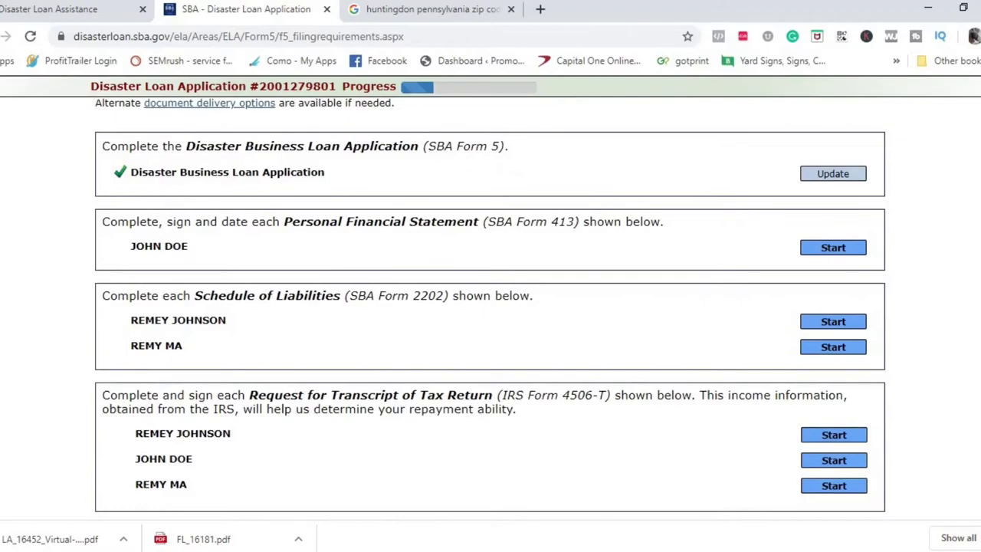
{"action": "scroll", "coordinate": [491, 306], "scroll_direction": "down", "scroll_amount": 1}
{"action": "scroll", "coordinate": [490, 307], "scroll_direction": "up", "scroll_amount": 1}
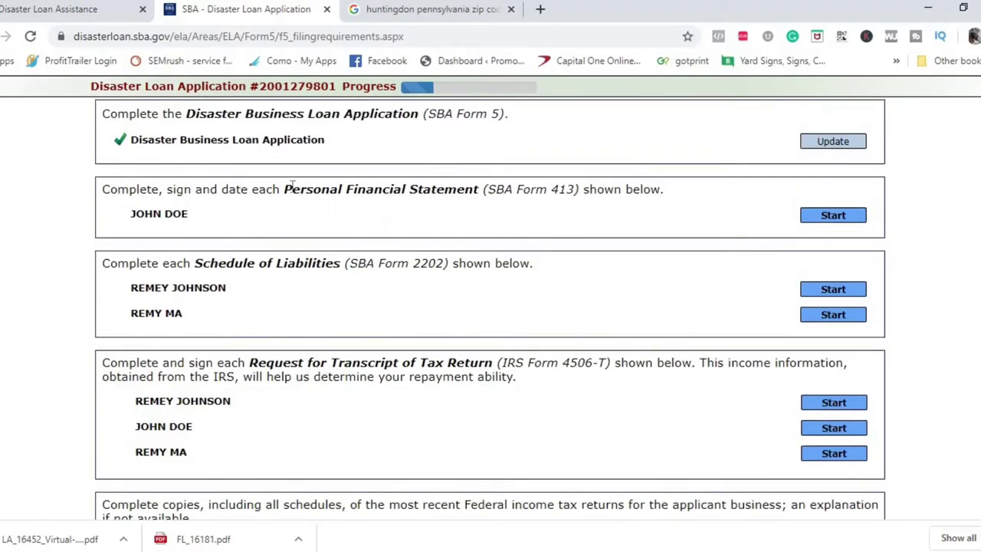
{"action": "left_click_drag", "start_coordinate": [285, 193], "coordinate": [478, 191]}
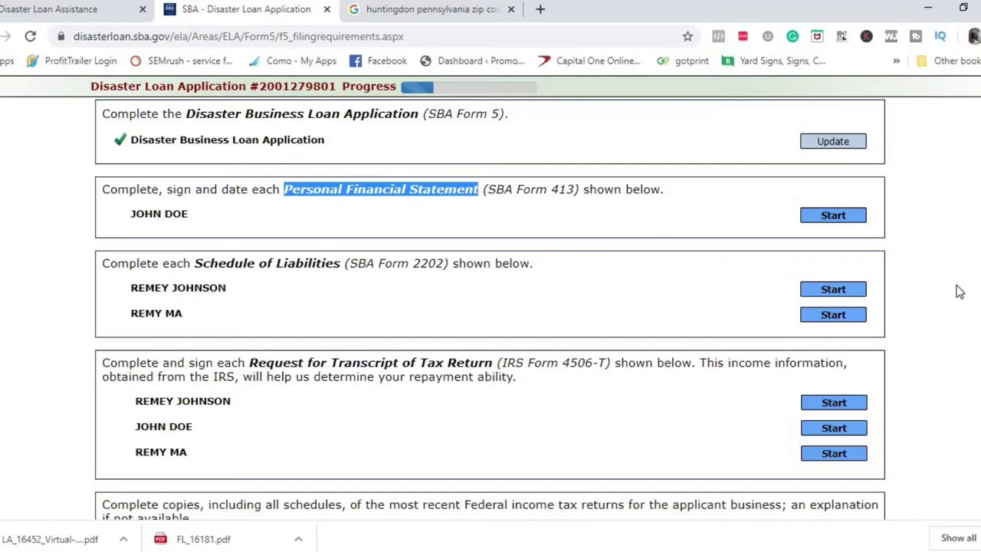
Scroll through the Schedule of Liabilities, IRS Form 4506-T and tax-return requirements
{"action": "scroll", "coordinate": [491, 307], "scroll_direction": "down", "scroll_amount": 1}
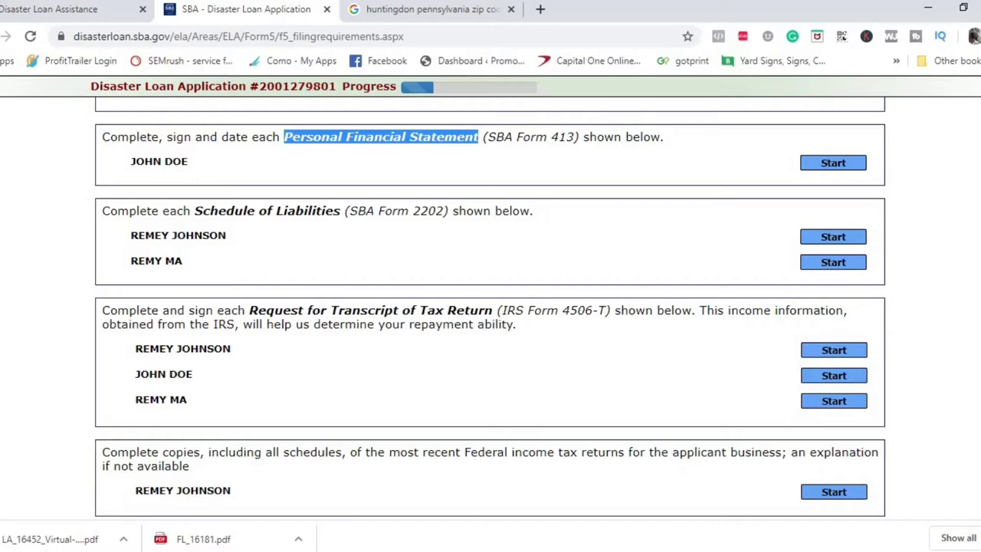
{"action": "scroll", "coordinate": [491, 306], "scroll_direction": "down", "scroll_amount": 1}
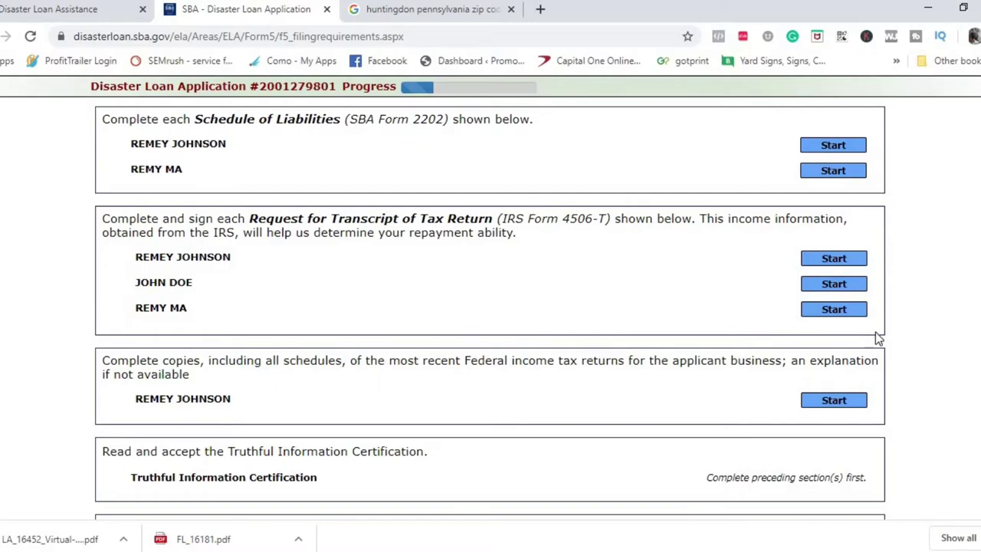
{"action": "scroll", "coordinate": [491, 306], "scroll_direction": "down", "scroll_amount": 5}
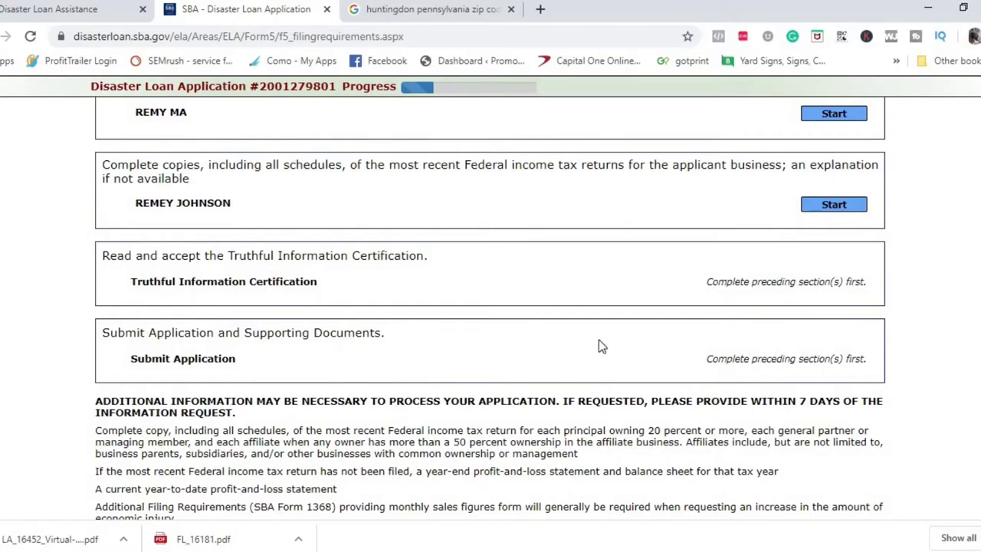
{"action": "scroll", "coordinate": [490, 306], "scroll_direction": "down", "scroll_amount": 2}
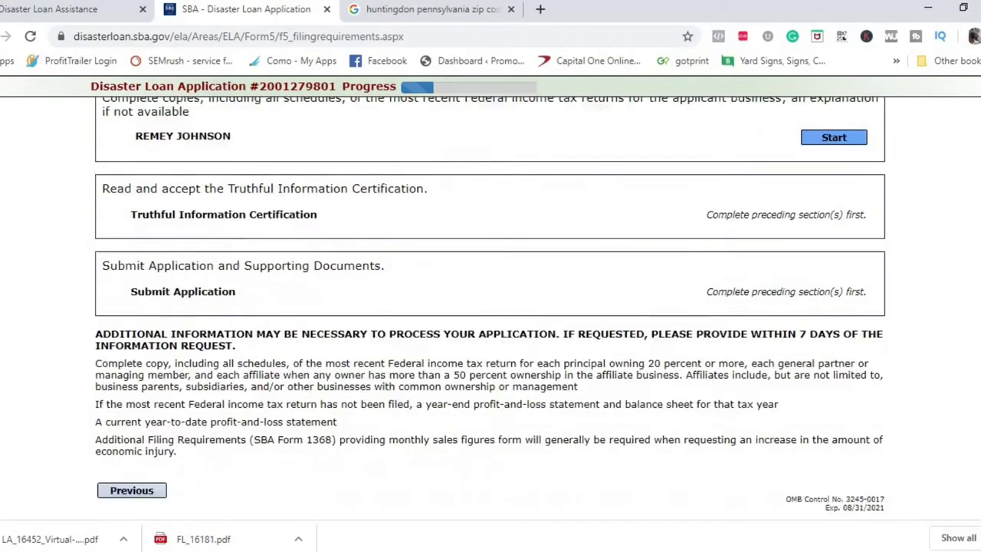
{"action": "scroll", "coordinate": [491, 306], "scroll_direction": "up", "scroll_amount": 1}
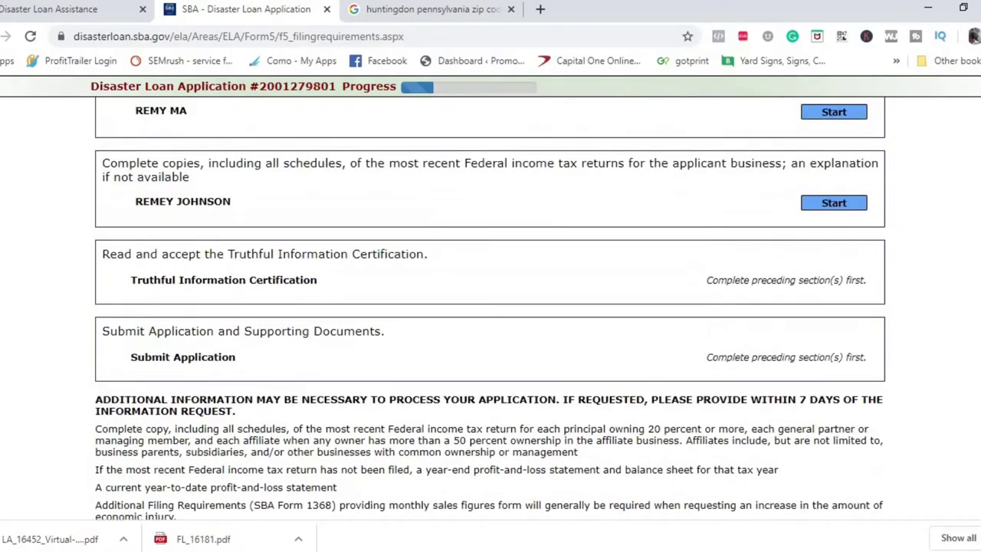